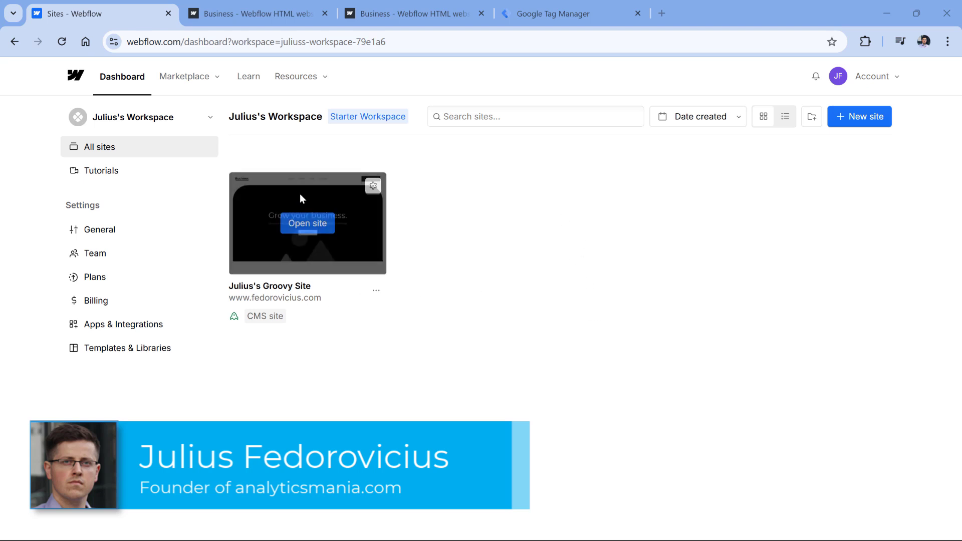
Open the options menu on the workspace's single CMS site card in the dashboard.
left_click(376, 294)
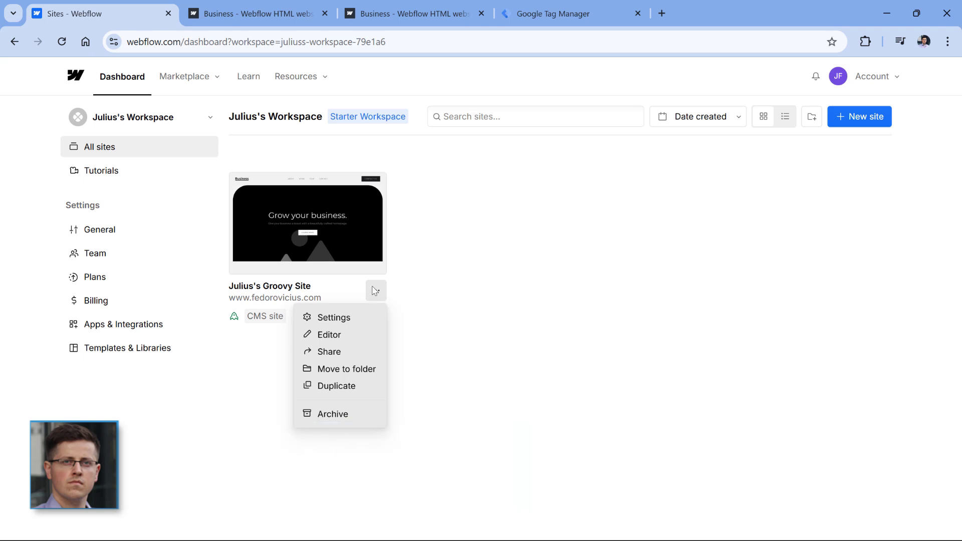
Go from the site's settings to the Custom code page and review its empty Head and Footer code fields.
left_click(331, 318)
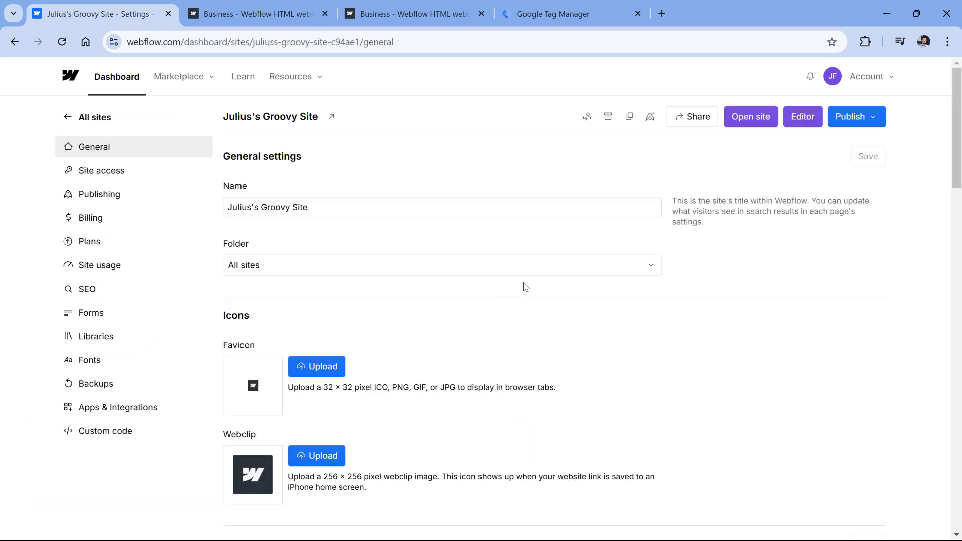
left_click(105, 437)
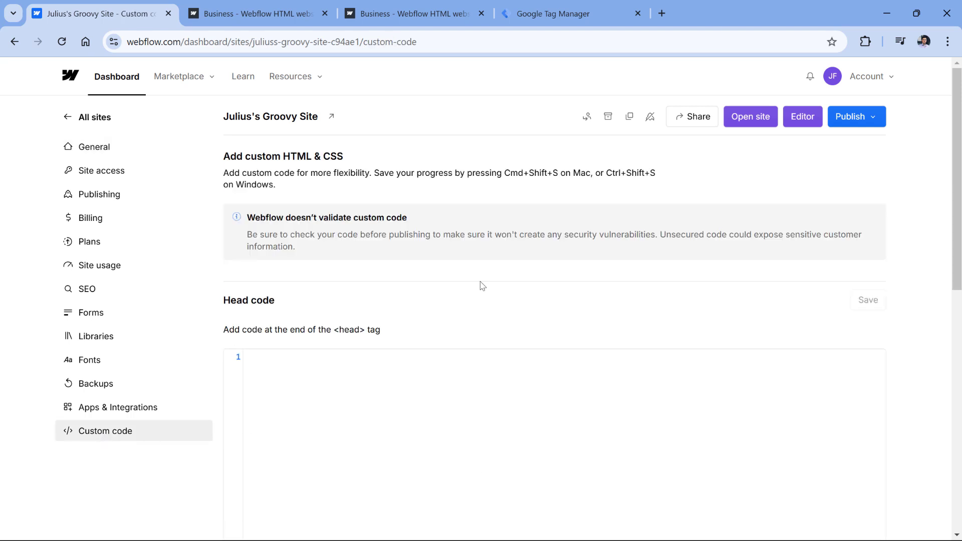
scroll(482, 286, "down", 3)
scroll(386, 301, "up", 1)
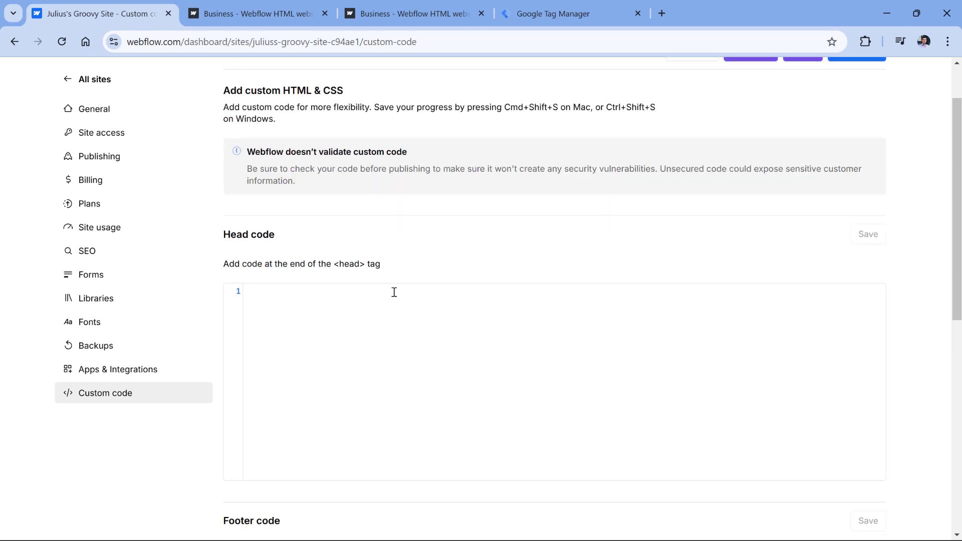
scroll(396, 307, "up", 1)
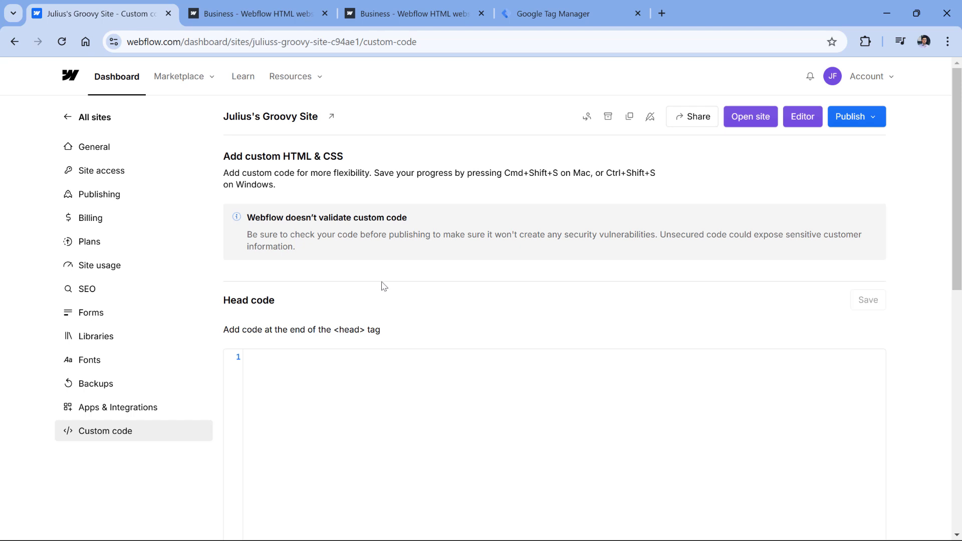
left_click(430, 14)
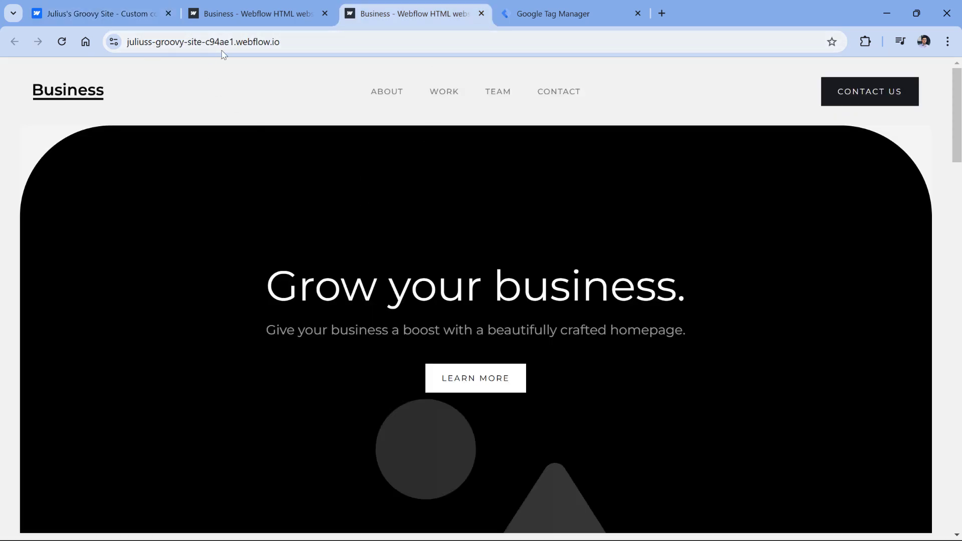
left_click_drag(246, 42, 128, 42)
left_click(293, 43)
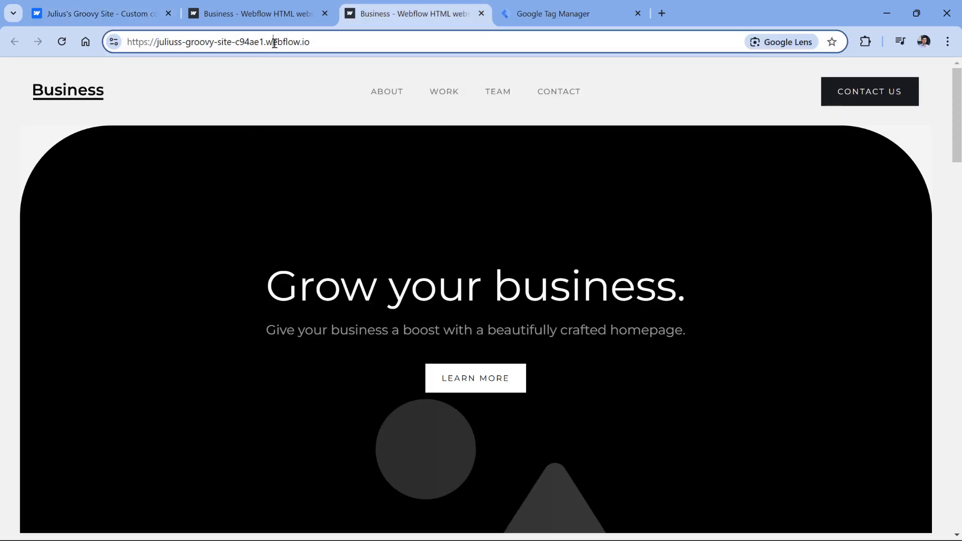
left_click_drag(279, 44, 336, 48)
left_click(263, 23)
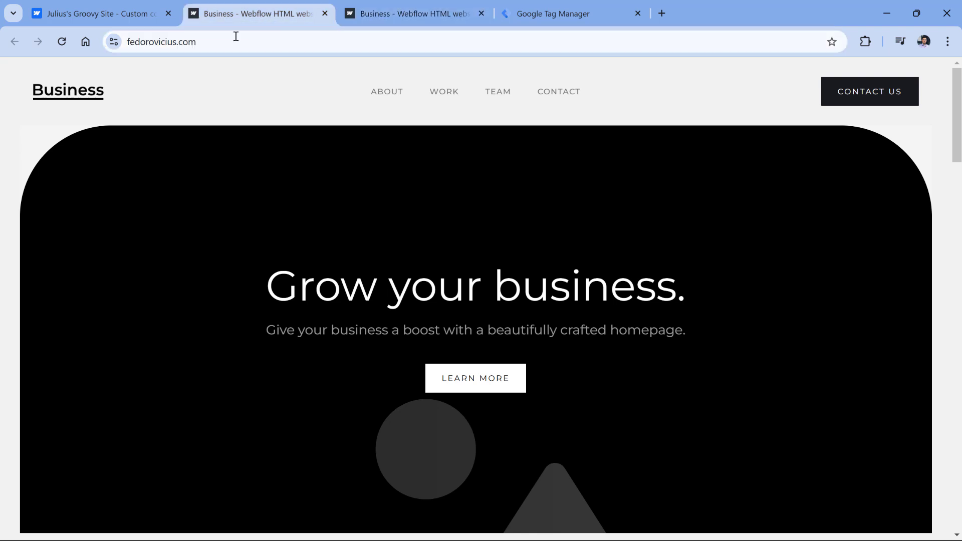
left_click(183, 45)
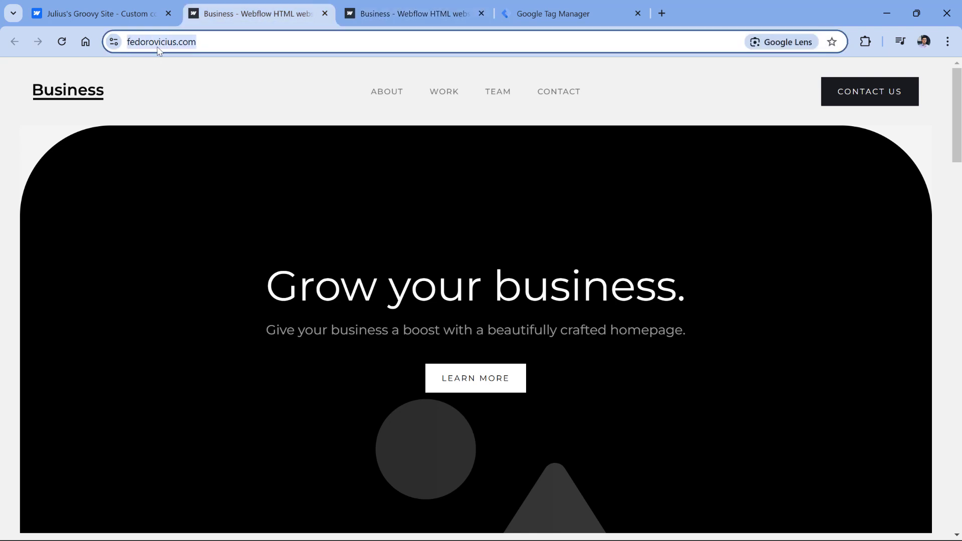
key("ctrl+shift+Tab")
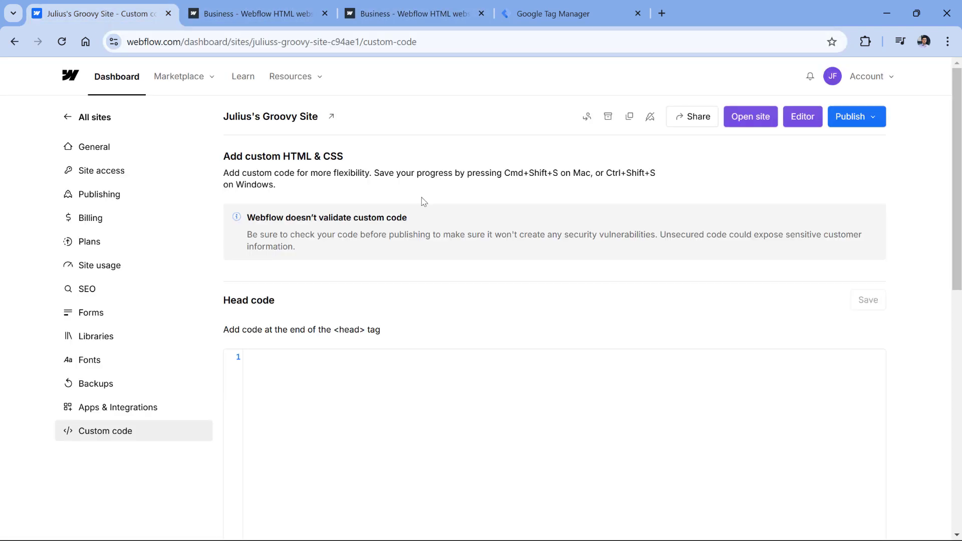
Check the Publishing domains and the live fedorovicius.com site, then return to the empty Head code editor.
left_click(101, 195)
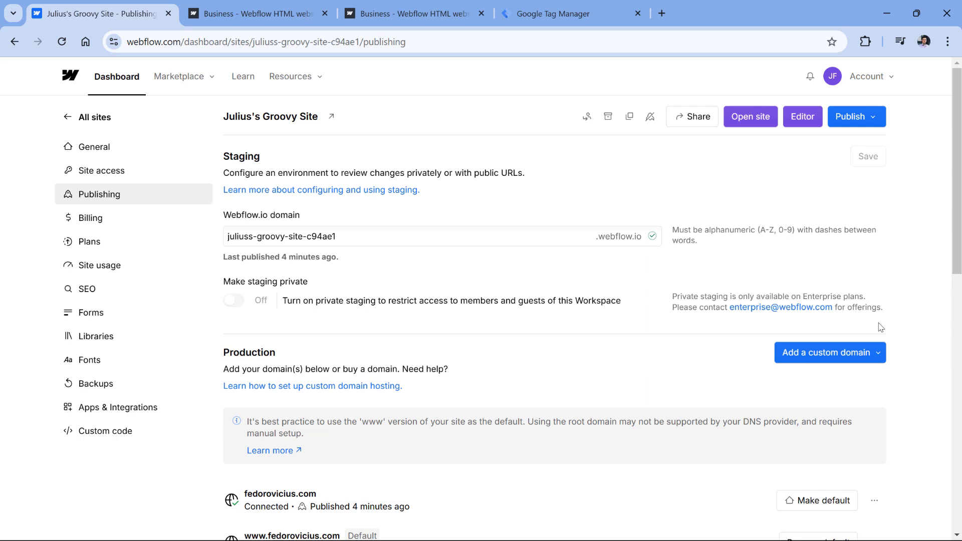
key("ctrl+Tab")
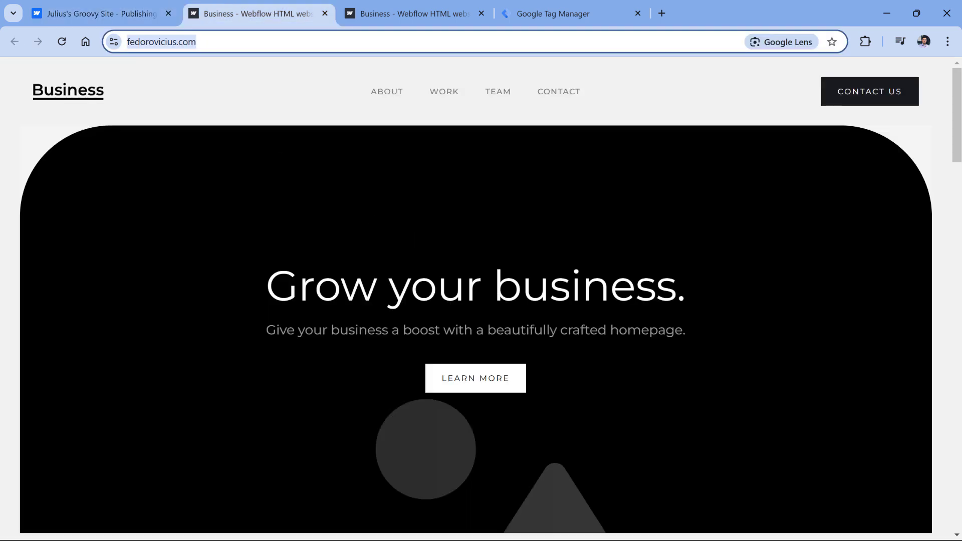
left_click(108, 22)
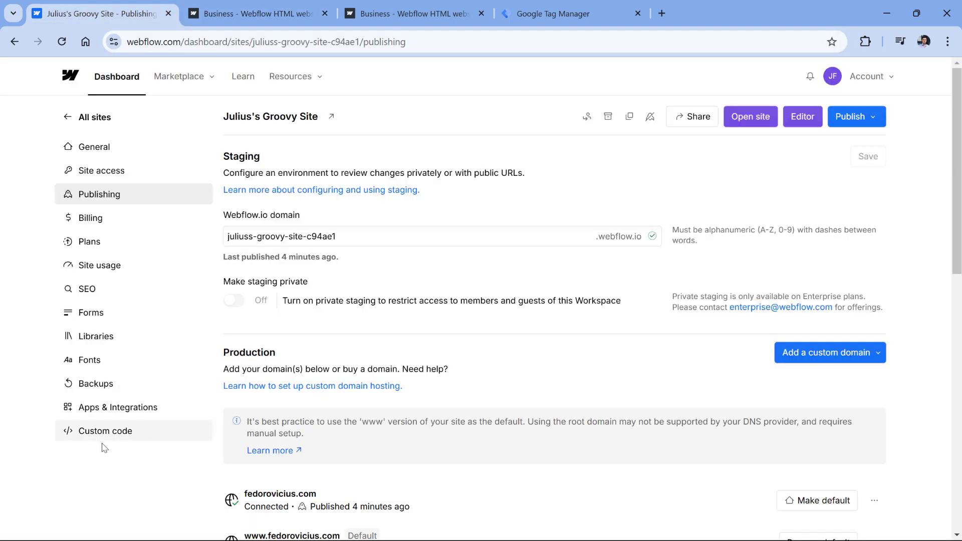
left_click(113, 432)
left_click(313, 361)
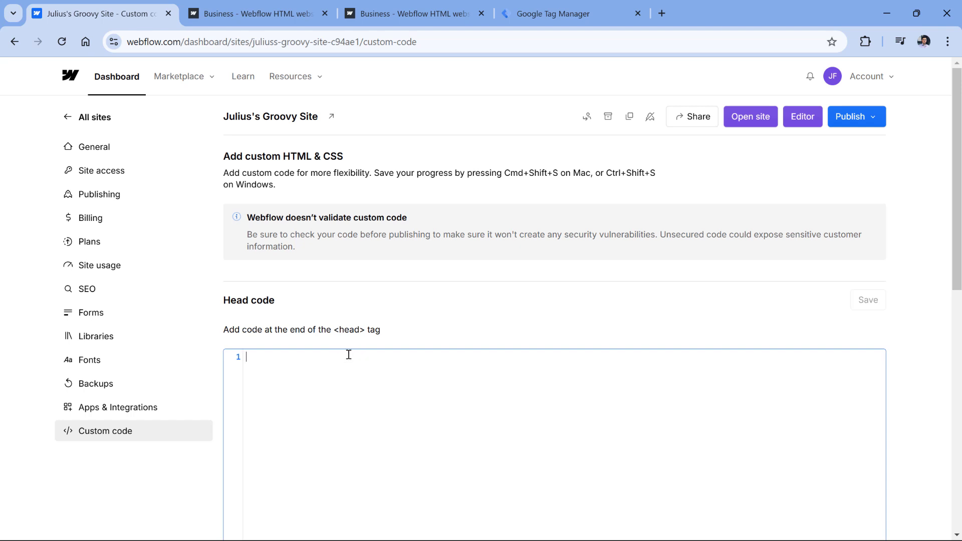
In Google Tag Manager, view and then dismiss the GTM-KTKZFVZ container install dialog.
left_click(553, 10)
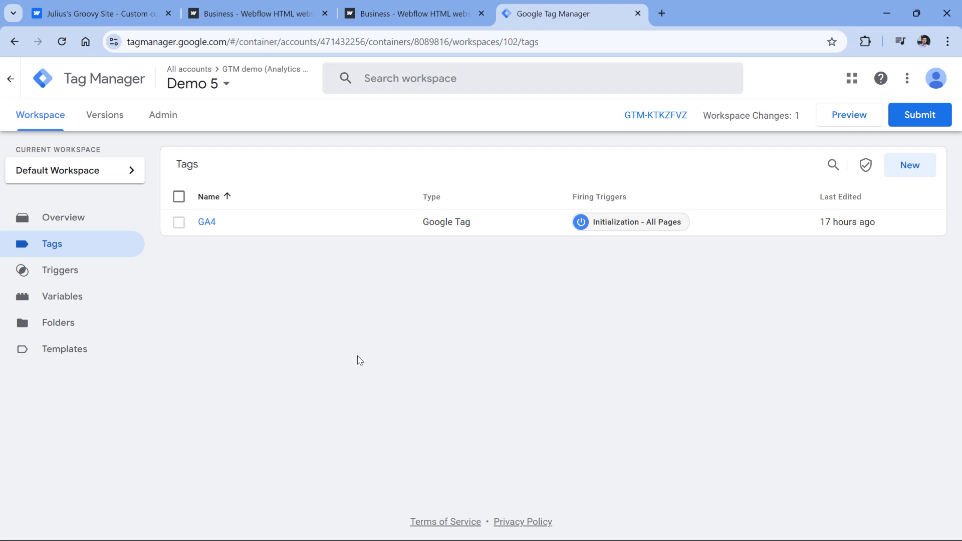
left_click(658, 118)
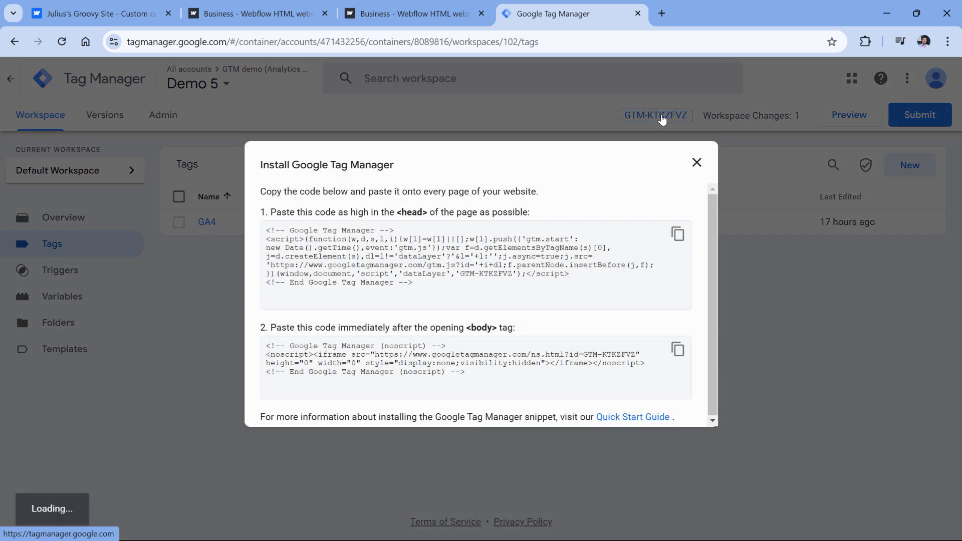
left_click(696, 159)
Open Install Google Tag Manager from Admin and select the head and body snippet code.
left_click(163, 114)
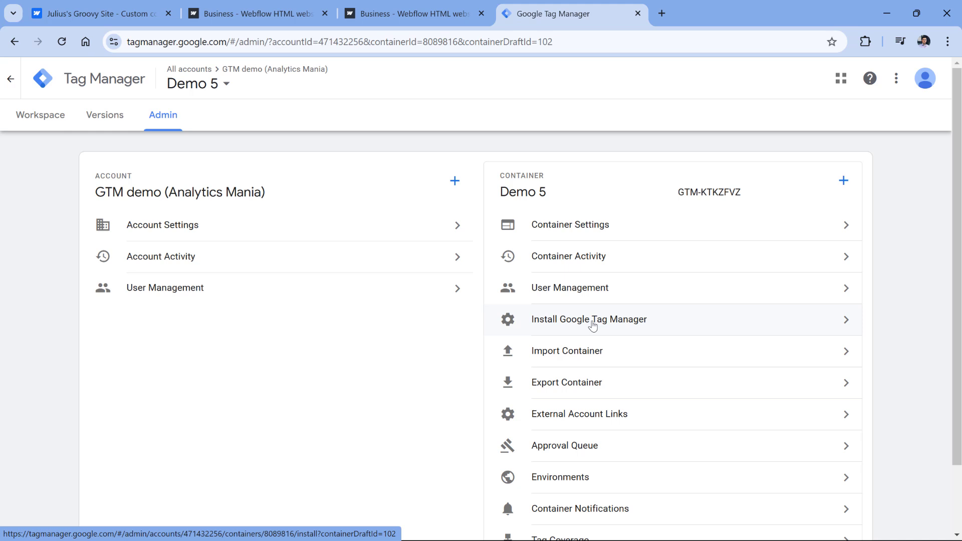
left_click(591, 325)
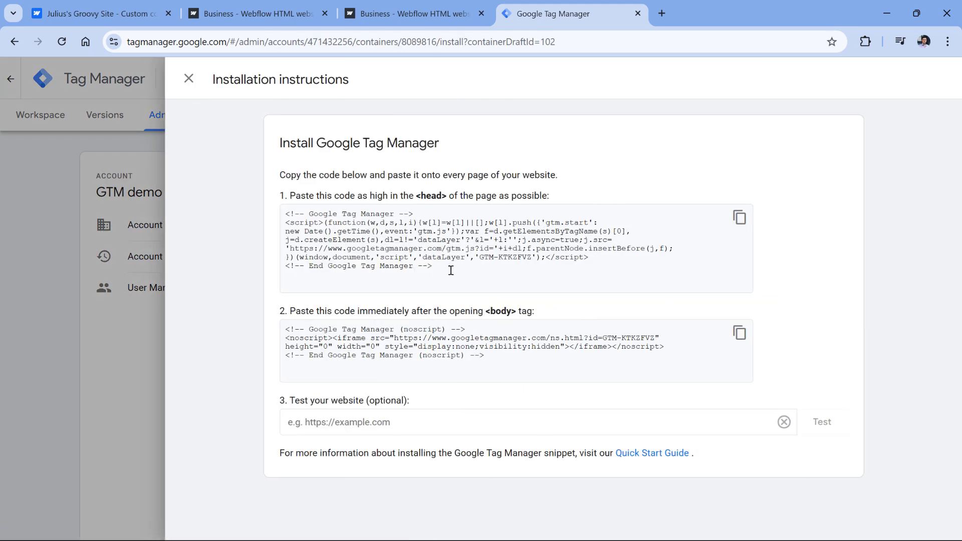
left_click(425, 271)
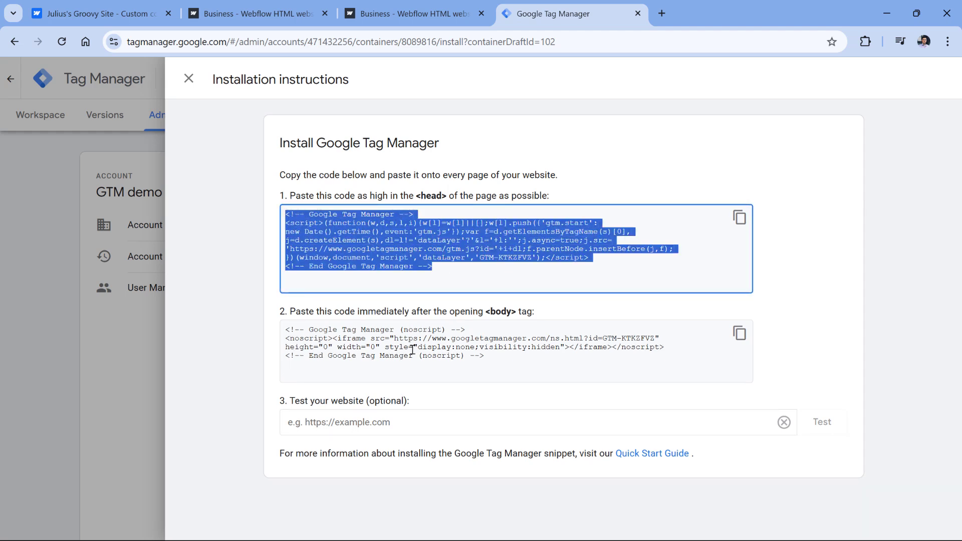
left_click(494, 367)
left_click(494, 366)
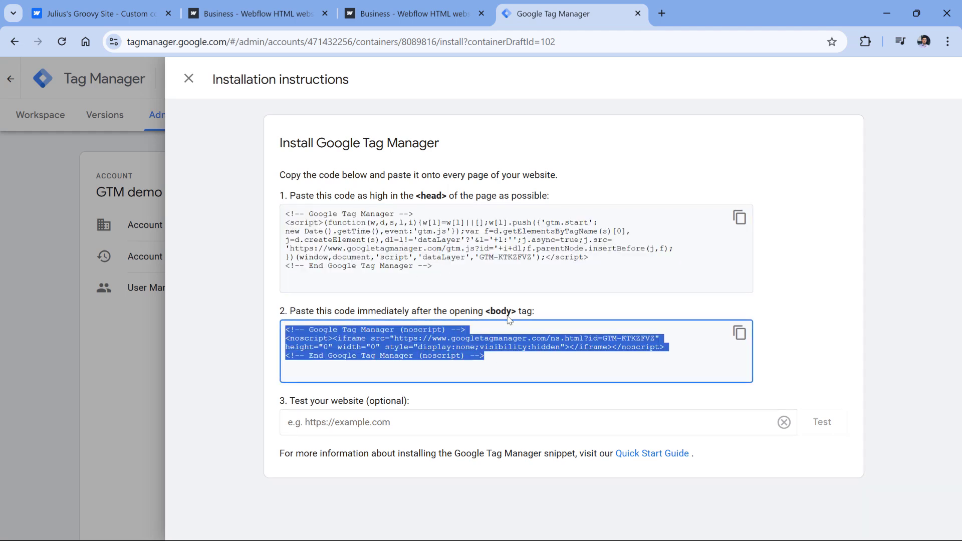
On Webflow's Custom code page, scroll down and focus the Footer code field.
left_click(100, 13)
scroll(406, 297, "down", 4)
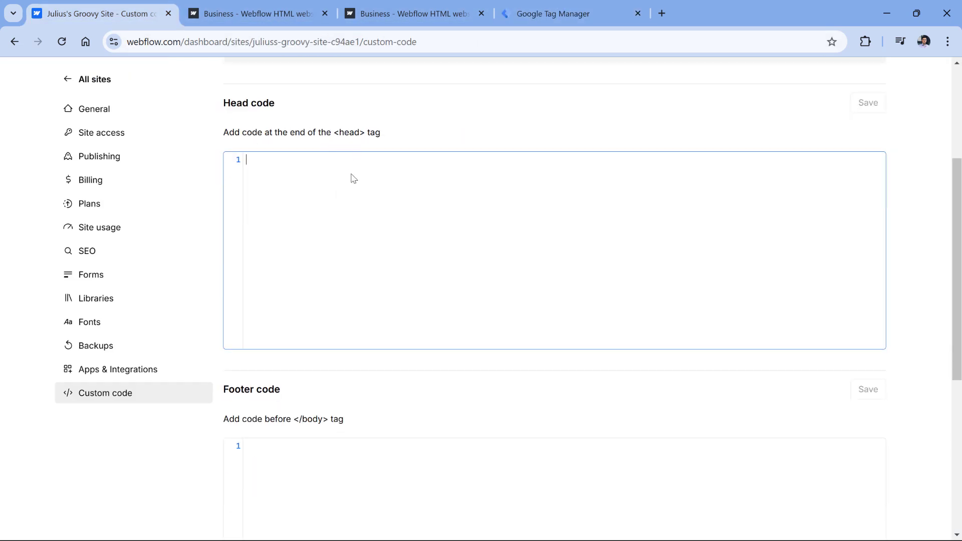
scroll(353, 178, "down", 4)
left_click(351, 260)
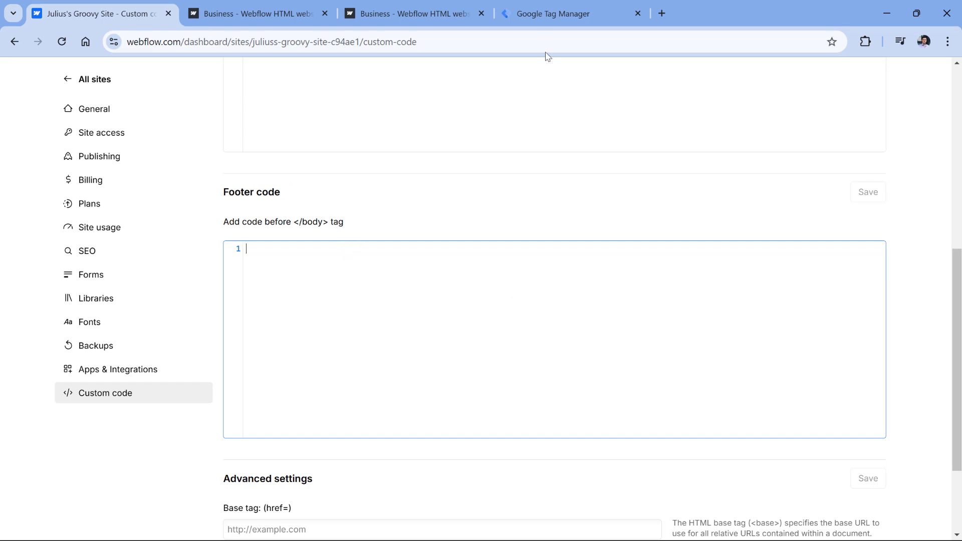
Copy the head snippet from Tag Manager's installation instructions.
left_click(551, 14)
left_click_drag(510, 326, 485, 356)
left_click_drag(441, 269, 287, 214)
key("ctrl+c")
left_click(739, 217)
Paste the GTM head snippet into Webflow's empty Head code field.
left_click(95, 14)
scroll(324, 195, "up", 5)
scroll(325, 196, "up", 3)
scroll(346, 239, "down", 3)
left_click(313, 241)
key("ctrl+v")
Back in Tag Manager, select the whole body snippet code.
left_click(548, 15)
left_click_drag(501, 355, 327, 343)
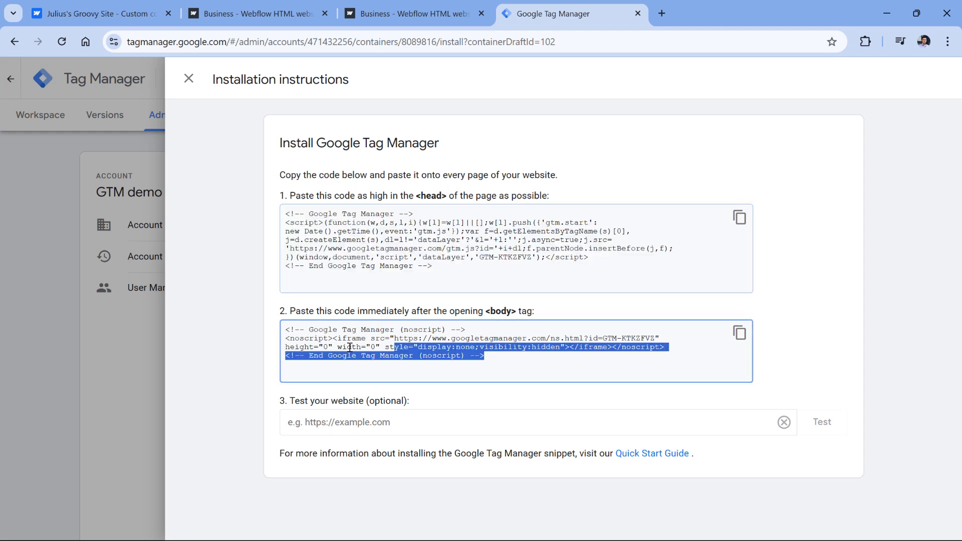
left_click(402, 341)
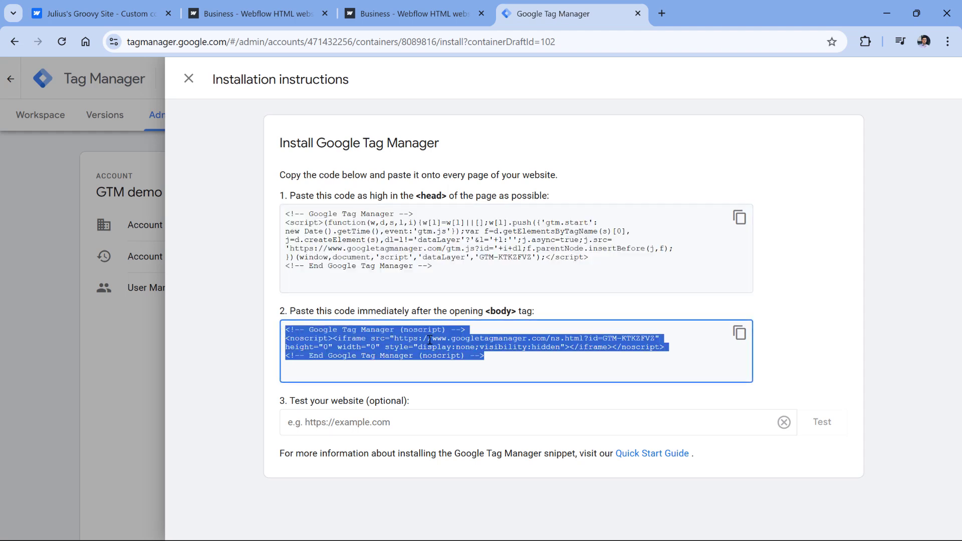
Save the new Head code in Webflow and dismiss the saved confirmation.
left_click(117, 14)
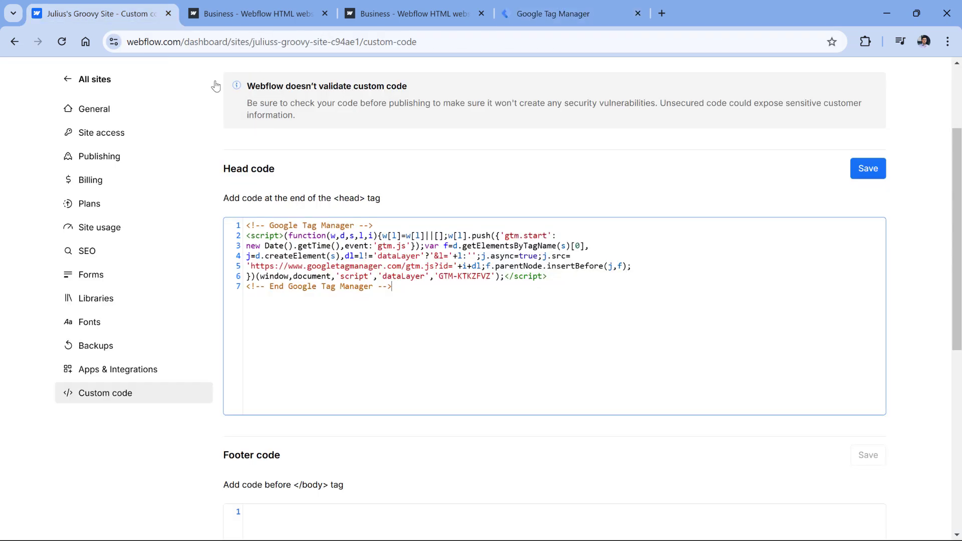
scroll(432, 309, "down", 7)
scroll(403, 425, "up", 10)
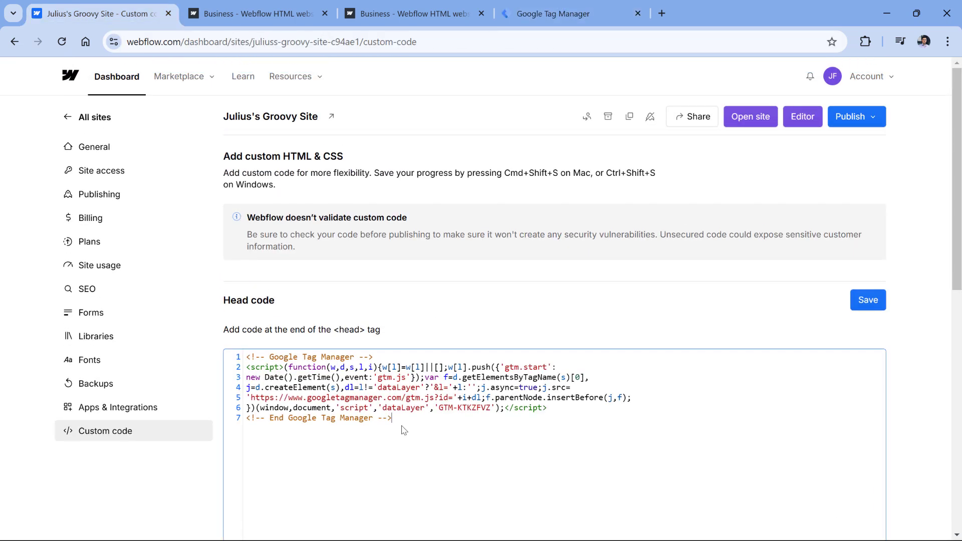
left_click(869, 299)
left_click(926, 106)
Publish the site to both its staging and production domains.
left_click(857, 116)
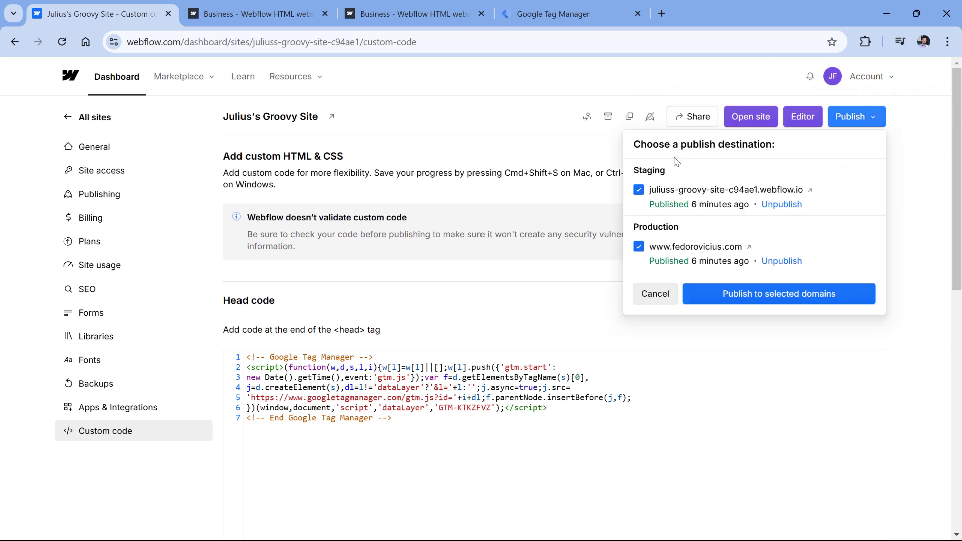
left_click(771, 299)
left_click(512, 161)
In Tag Manager, review the optional website test step and close the installation instructions.
left_click(570, 15)
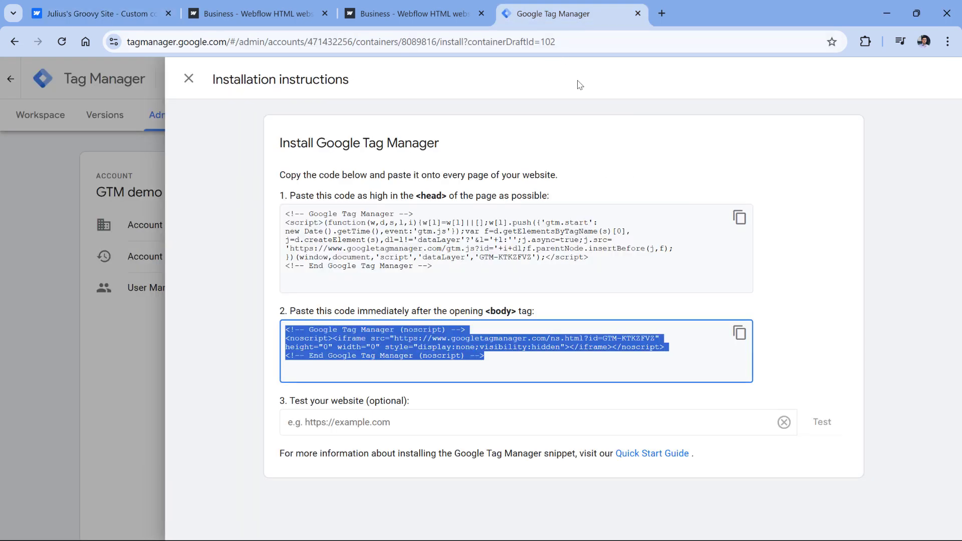
left_click(346, 422)
left_click_drag(291, 400, 408, 400)
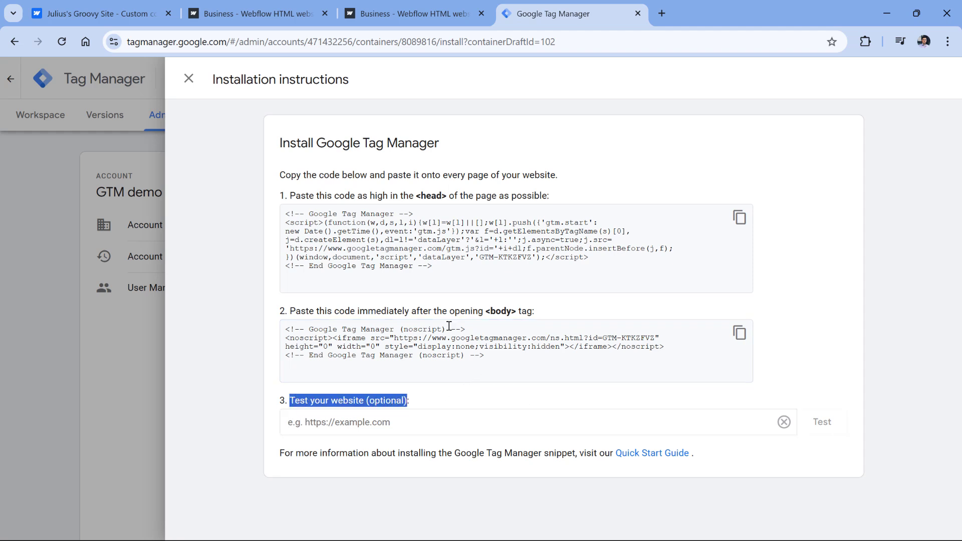
left_click(188, 79)
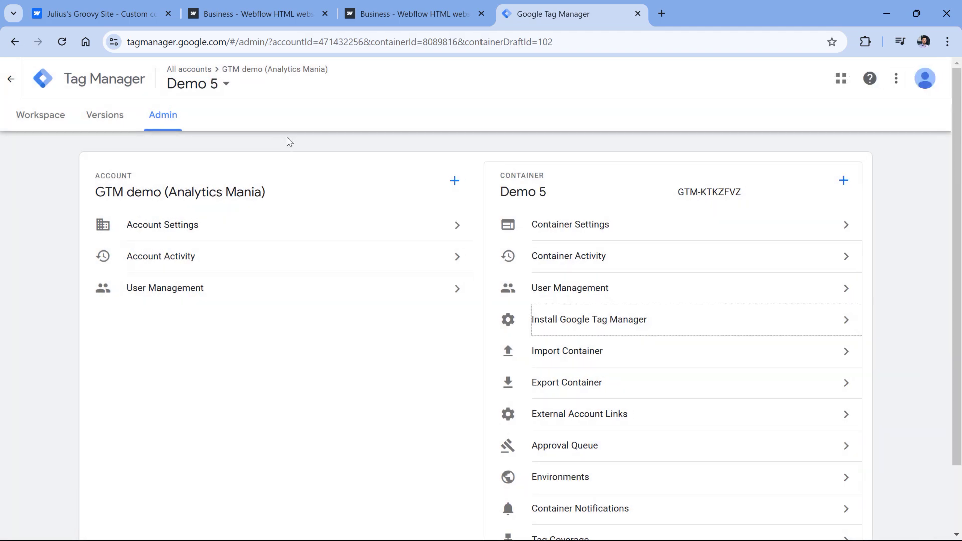
Start the workspace's Preview mode from the Workspace tab, opening Google Tag Assistant.
left_click(40, 115)
left_click(856, 119)
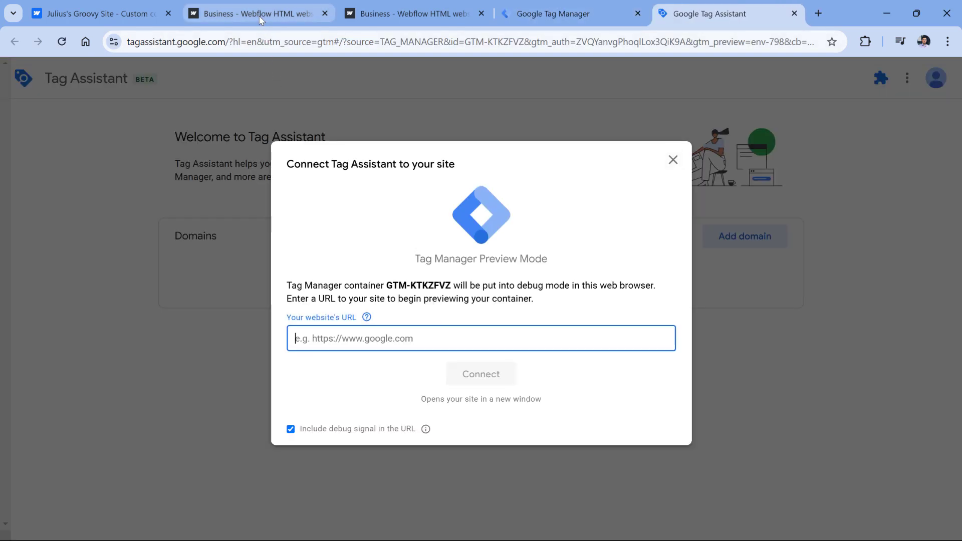
left_click(260, 15)
Paste the fedorovicius.com production URL into Tag Assistant's connect dialog and connect it.
left_click(400, 21)
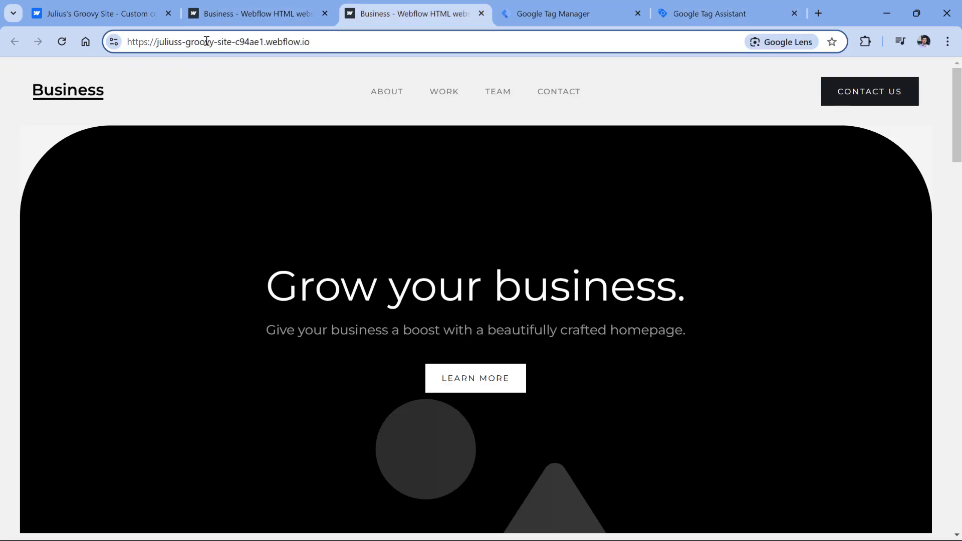
left_click(257, 20)
left_click(729, 15)
type("https://www.fedorovicius.com/")
left_click(486, 375)
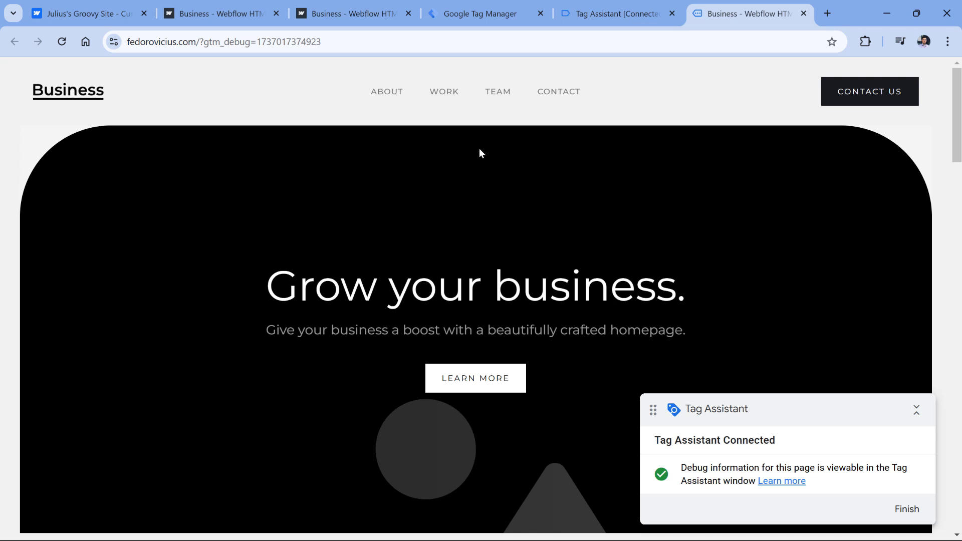